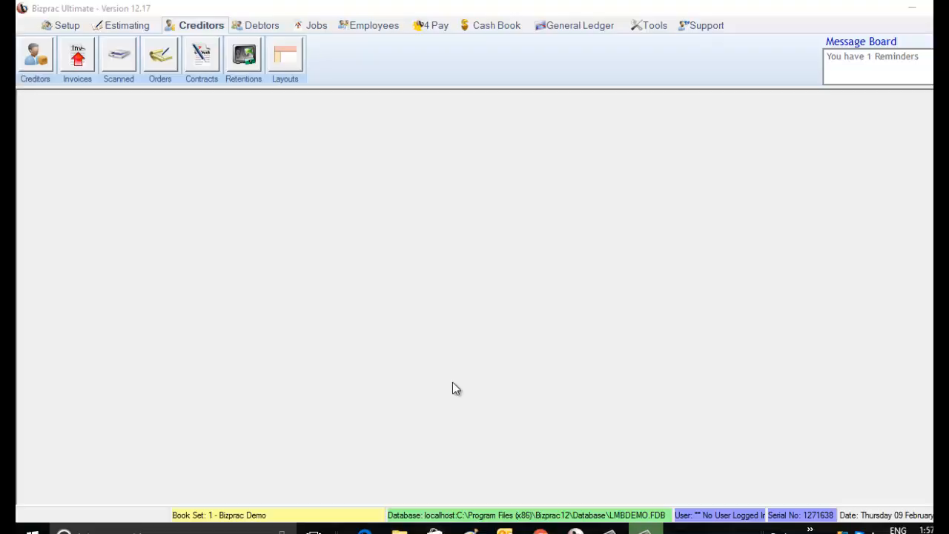
In the creditor invoices, start a new credit (adjustment) note for Bunnings Hardware with invoice number 78787CR
{"action": "left_click", "coordinate": [77, 65]}
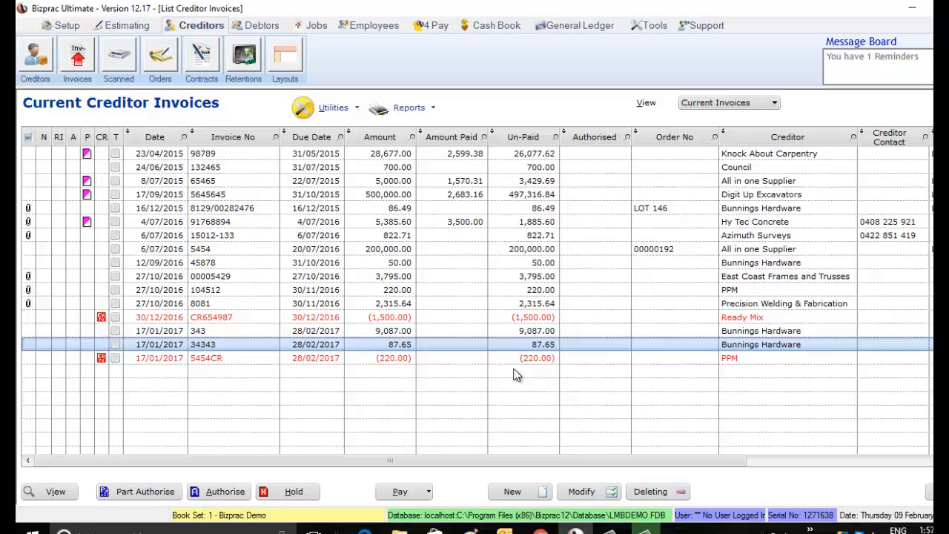
{"action": "left_click", "coordinate": [513, 494]}
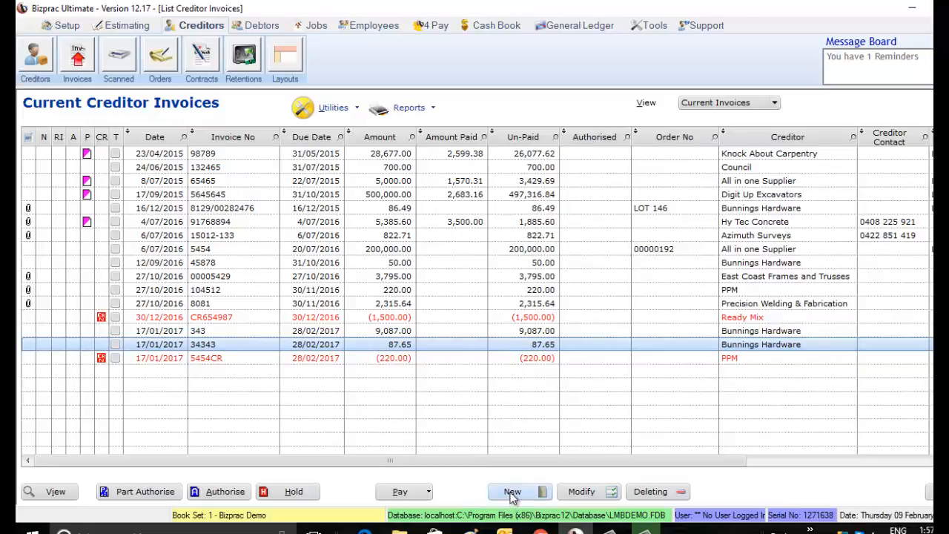
{"action": "type", "text": "Bunnings Hardware"}
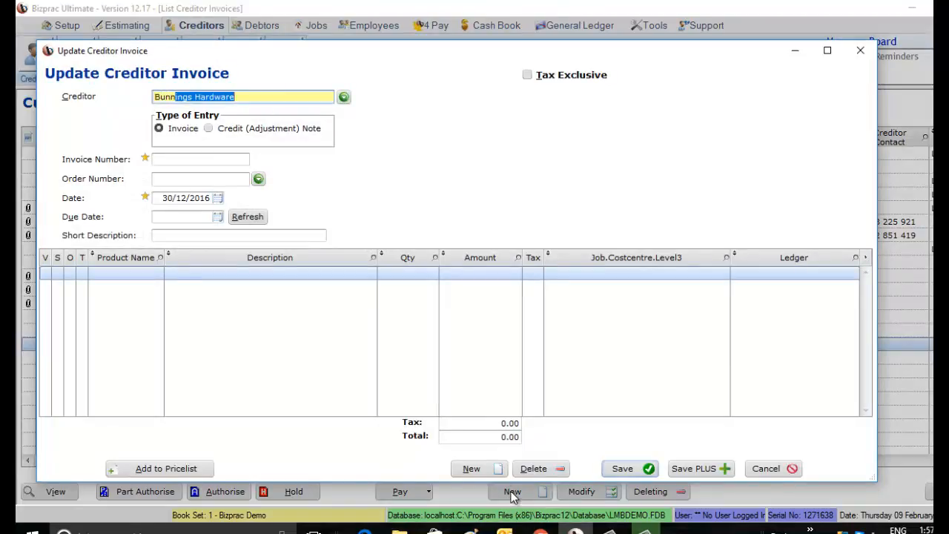
{"action": "left_click", "coordinate": [236, 128]}
{"action": "left_click", "coordinate": [248, 158]}
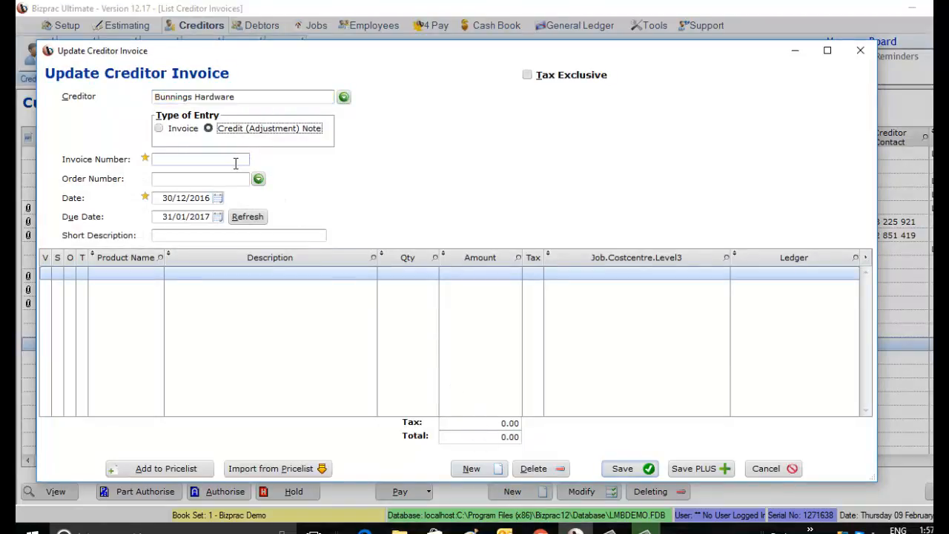
{"action": "type", "text": "78787CR"}
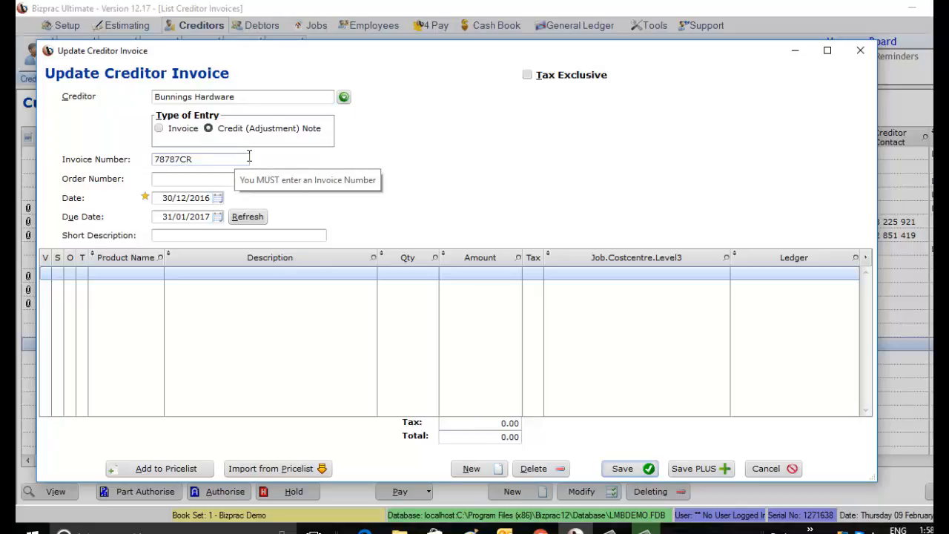
{"action": "key", "text": "Tab"}
{"action": "key", "text": "Tab"}
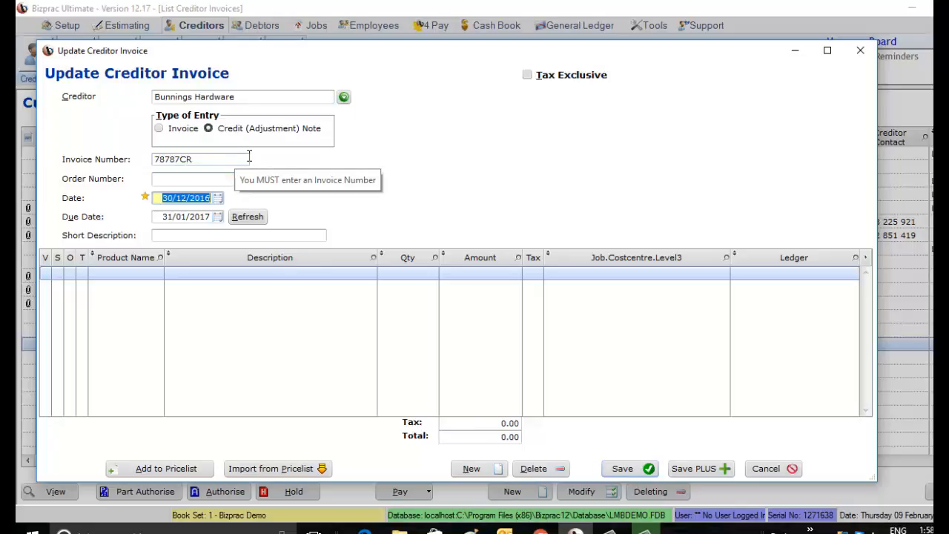
Date the credit note 9/02/2017 and accept updating its due date to match
{"action": "left_click", "coordinate": [218, 198]}
{"action": "left_click", "coordinate": [164, 312]}
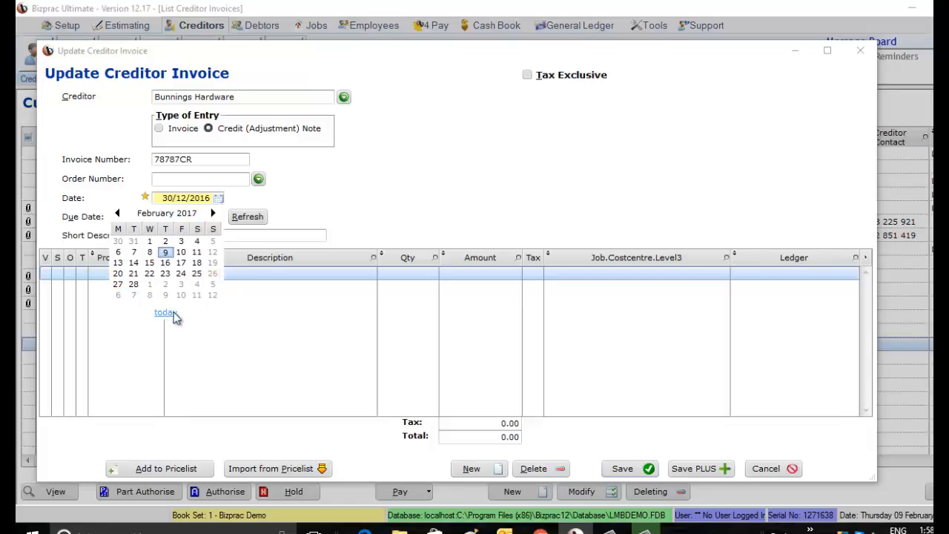
{"action": "left_click", "coordinate": [165, 251]}
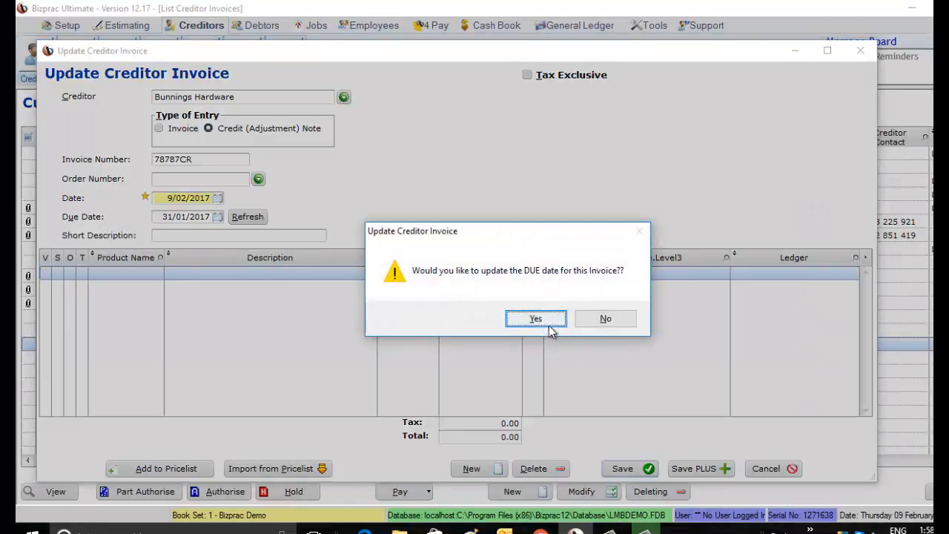
{"action": "left_click", "coordinate": [546, 322]}
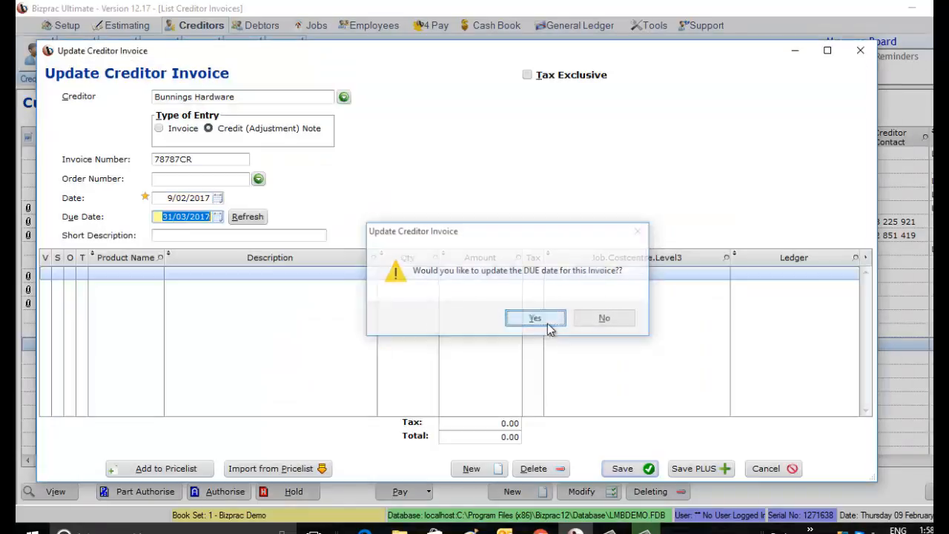
Add a line described as "goods" for 50.00 with GST in the Purchases ledger, and save the credit note
{"action": "left_click", "coordinate": [296, 277]}
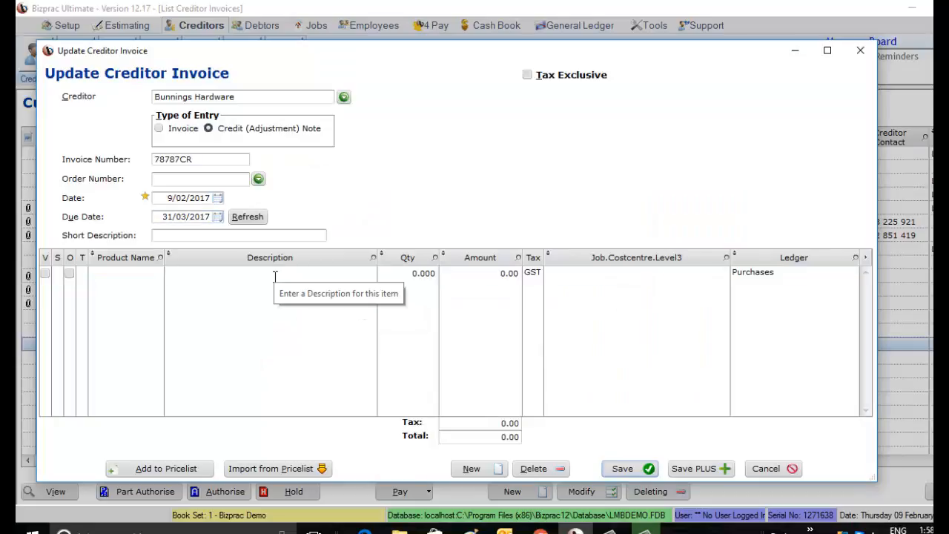
{"action": "type", "text": "goods"}
{"action": "key", "text": "Tab"}
{"action": "key", "text": "Tab"}
{"action": "type", "text": "50"}
{"action": "key", "text": "Tab"}
{"action": "key", "text": "Tab"}
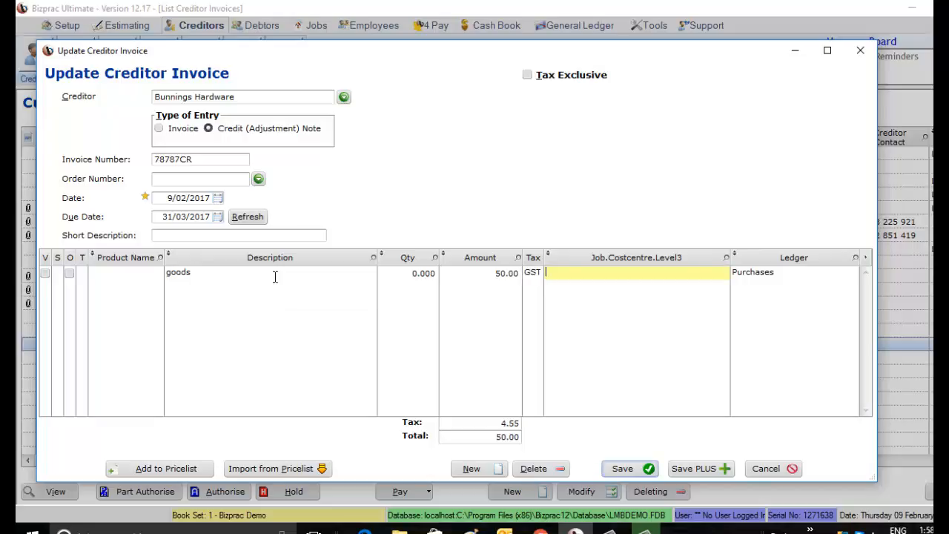
{"action": "key", "text": "Tab"}
{"action": "key", "text": "Tab"}
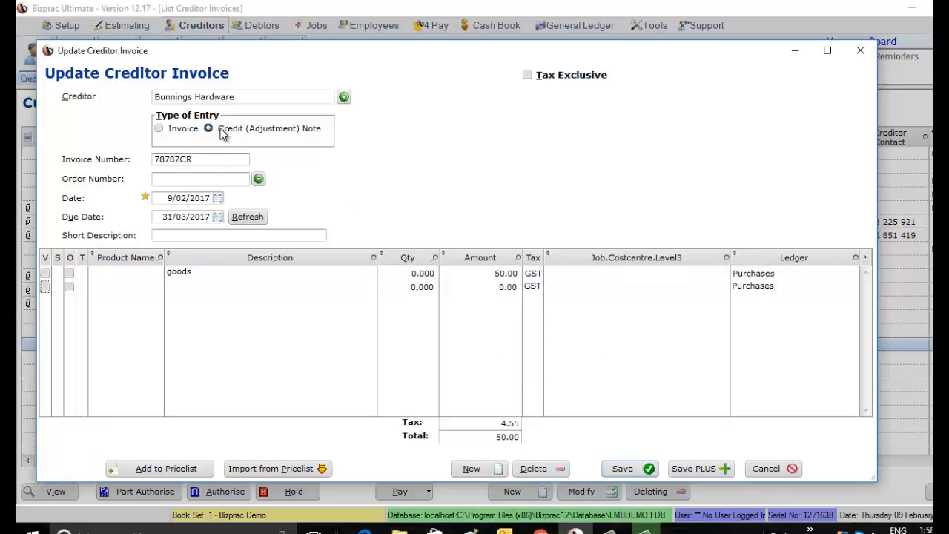
{"action": "left_click", "coordinate": [626, 468]}
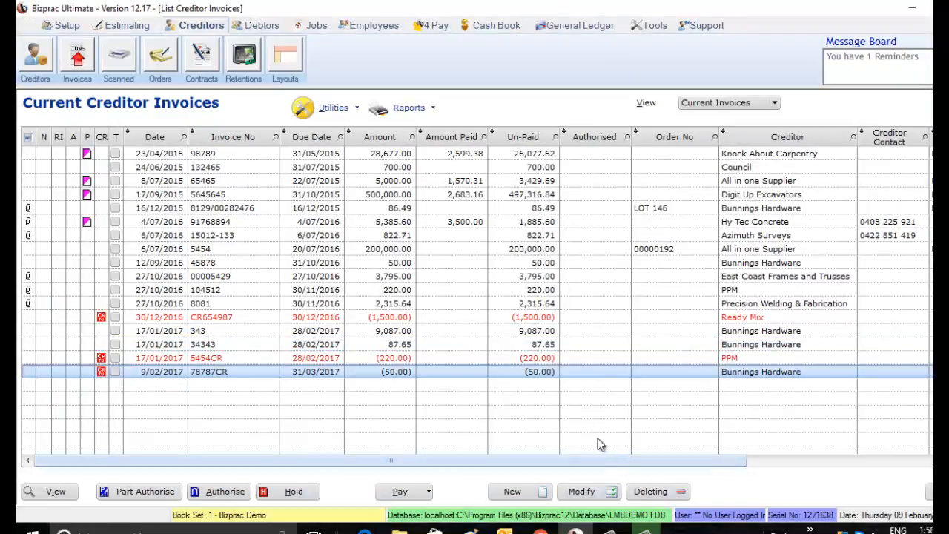
Authorise the four unpaid Bunnings Hardware invoices: 8129/00282476, 45878, 343 and 34343
{"action": "left_click", "coordinate": [590, 334]}
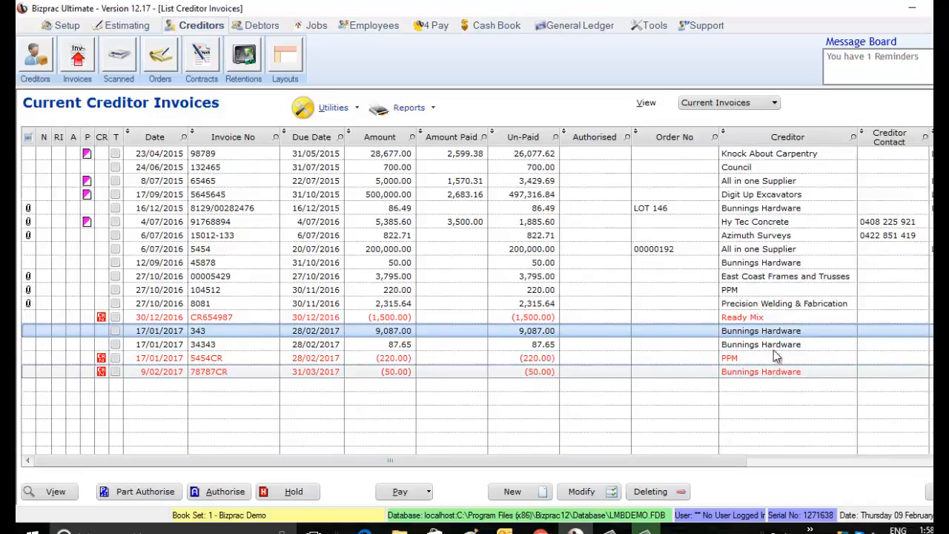
{"action": "left_click", "coordinate": [745, 210]}
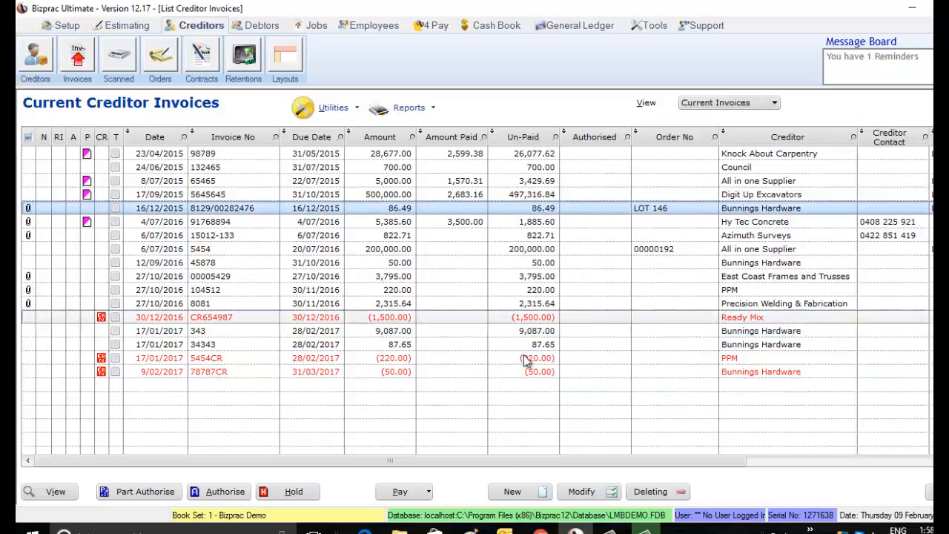
{"action": "left_click", "coordinate": [222, 491]}
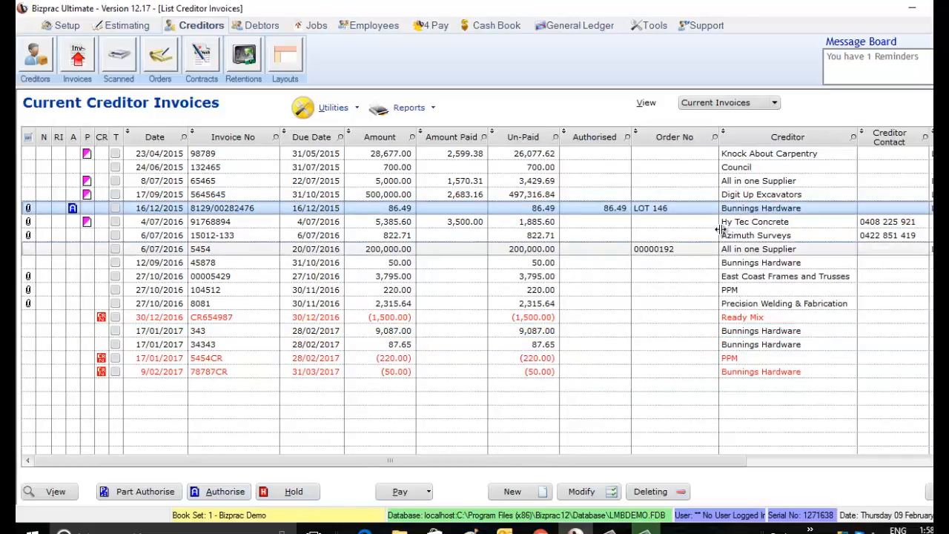
{"action": "left_click", "coordinate": [741, 264]}
{"action": "left_click", "coordinate": [218, 498]}
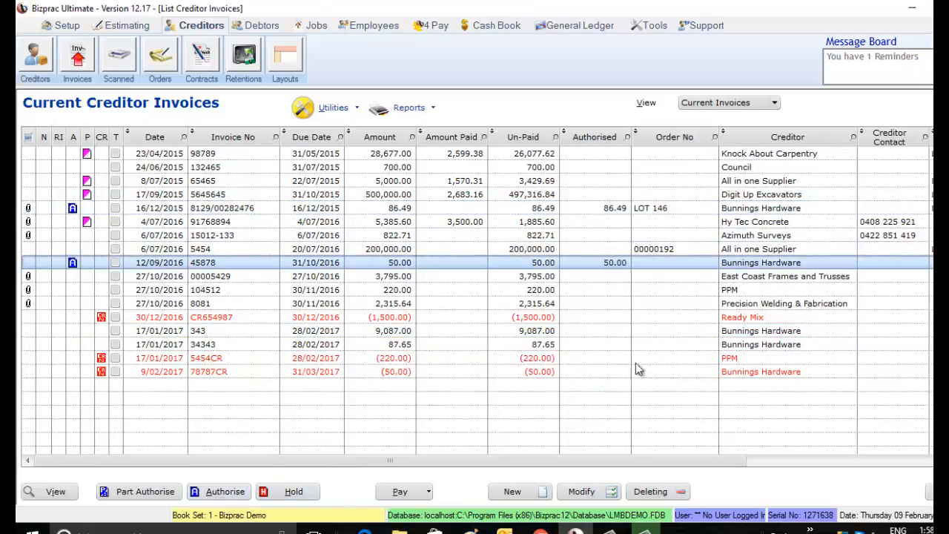
{"action": "left_click", "coordinate": [708, 332]}
{"action": "left_click", "coordinate": [708, 346], "text": "ctrl"}
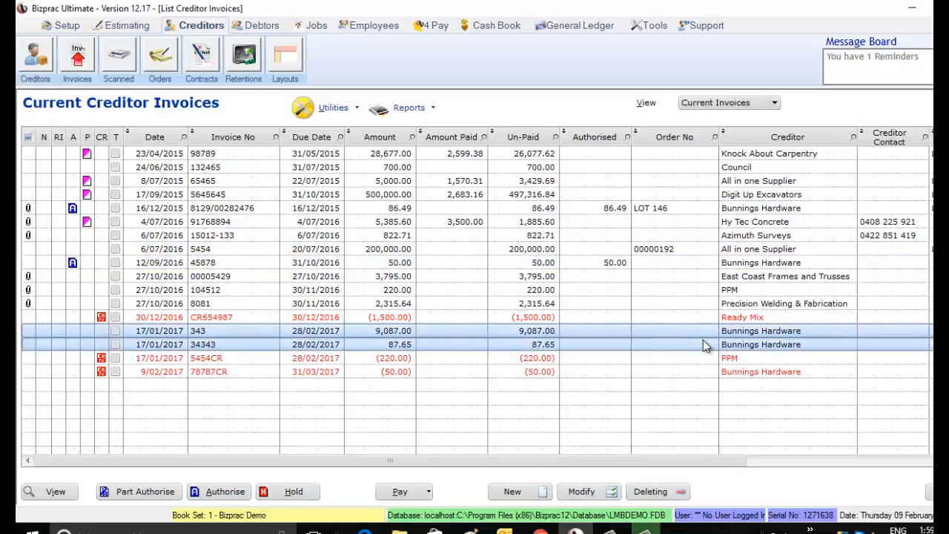
{"action": "left_click", "coordinate": [222, 491]}
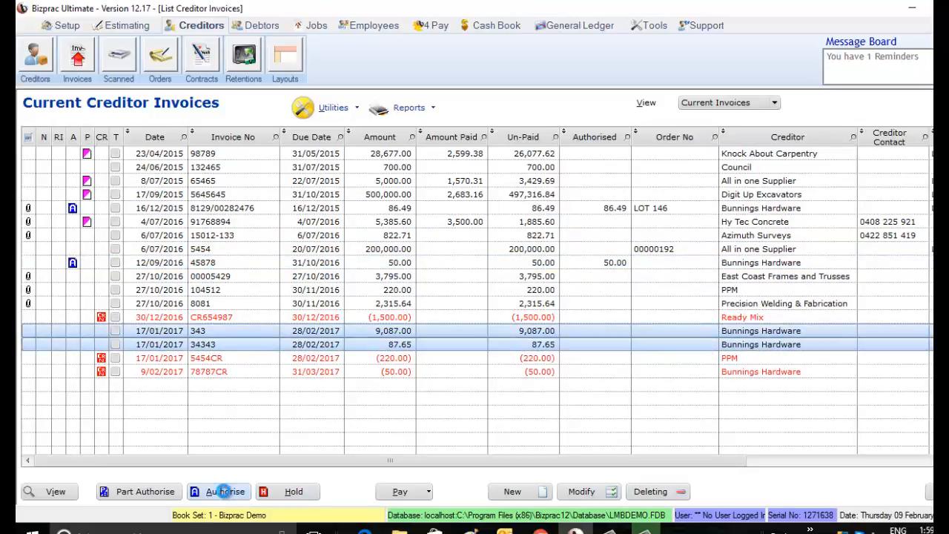
Show an automatic sum for the Authorised column and authorise the Bunnings Hardware credit note 78787CR
{"action": "left_click", "coordinate": [624, 373]}
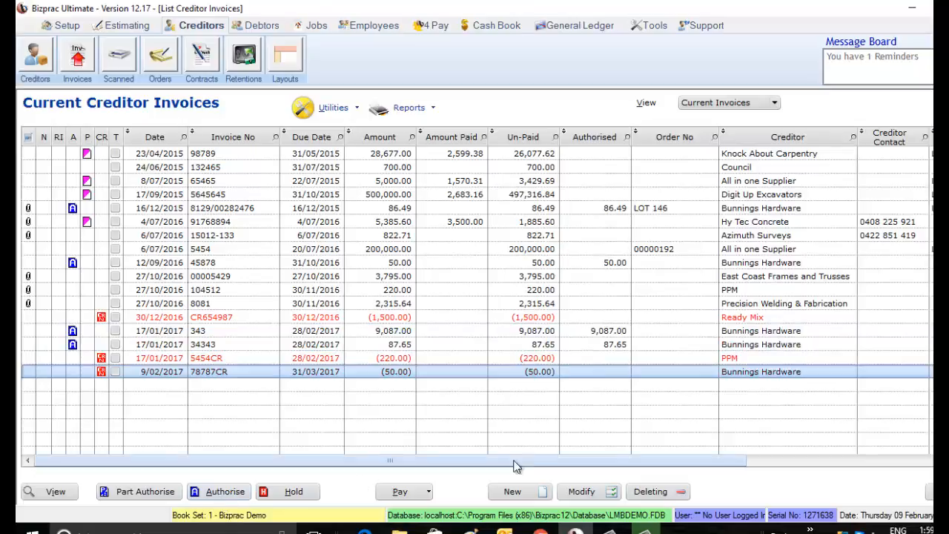
{"action": "right_click", "coordinate": [573, 448]}
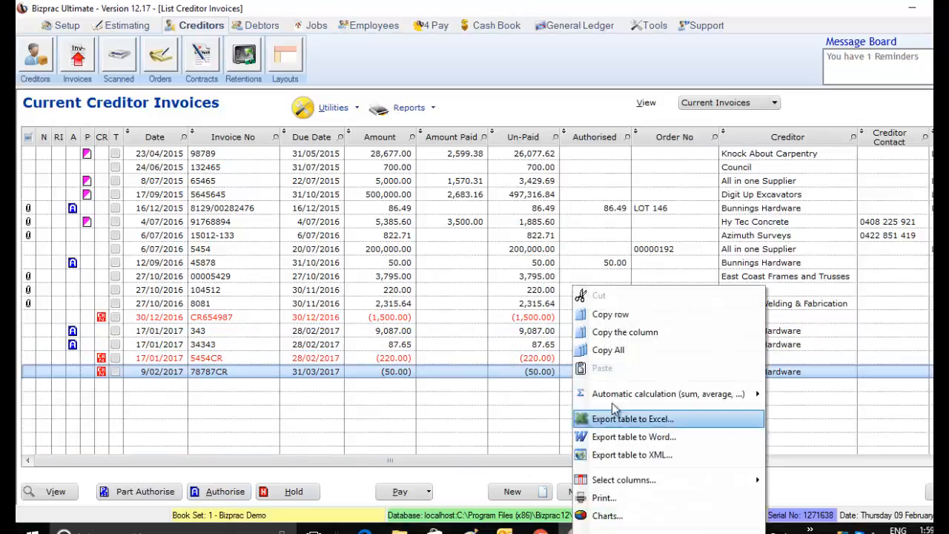
{"action": "mouse_move", "coordinate": [620, 397]}
{"action": "left_click", "coordinate": [794, 396]}
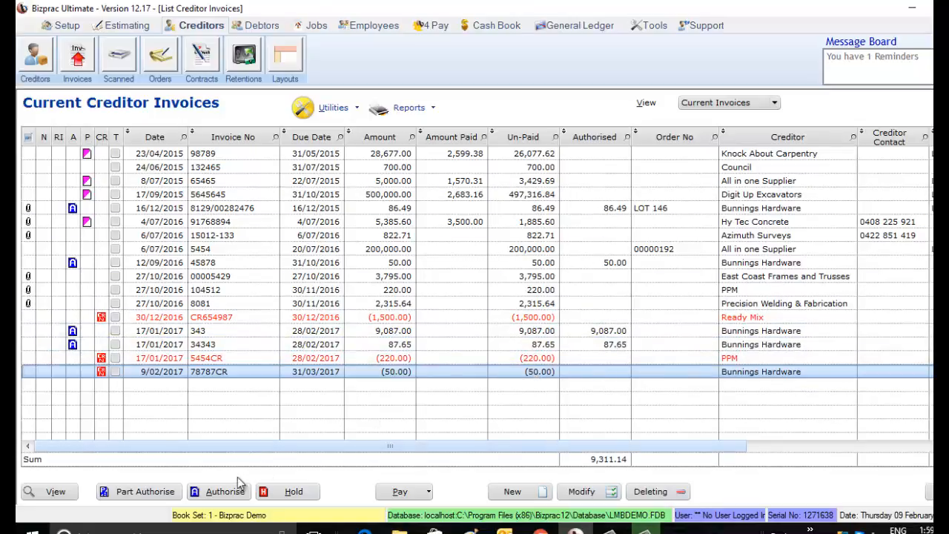
{"action": "left_click", "coordinate": [218, 492]}
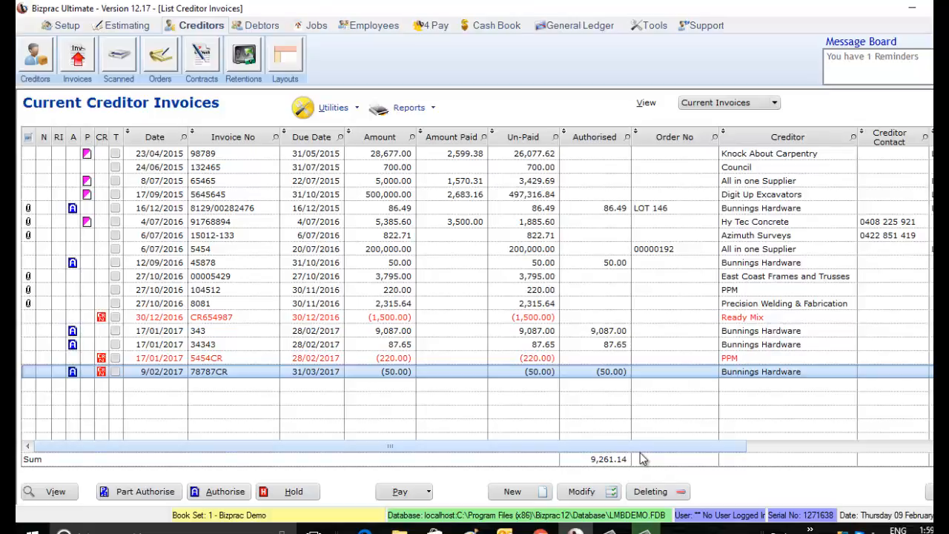
Pay all authorised invoices from Cash at Bank without payment advice, making all payments dated 9/02/2017
{"action": "left_click", "coordinate": [427, 494]}
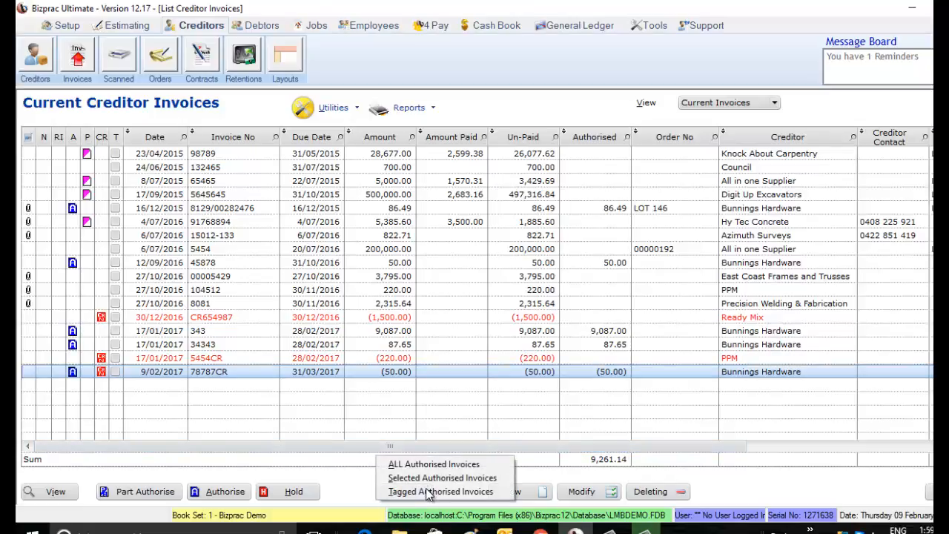
{"action": "left_click", "coordinate": [432, 462]}
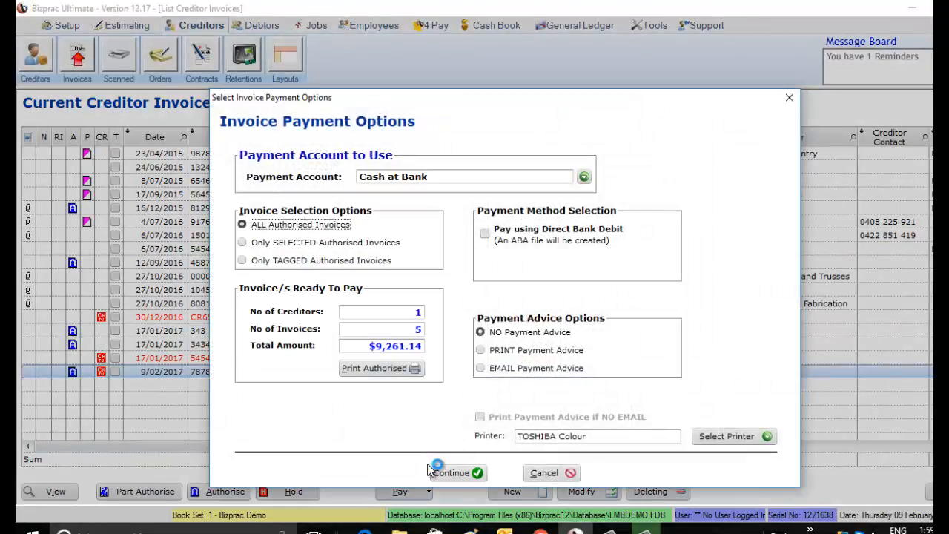
{"action": "left_click", "coordinate": [450, 471]}
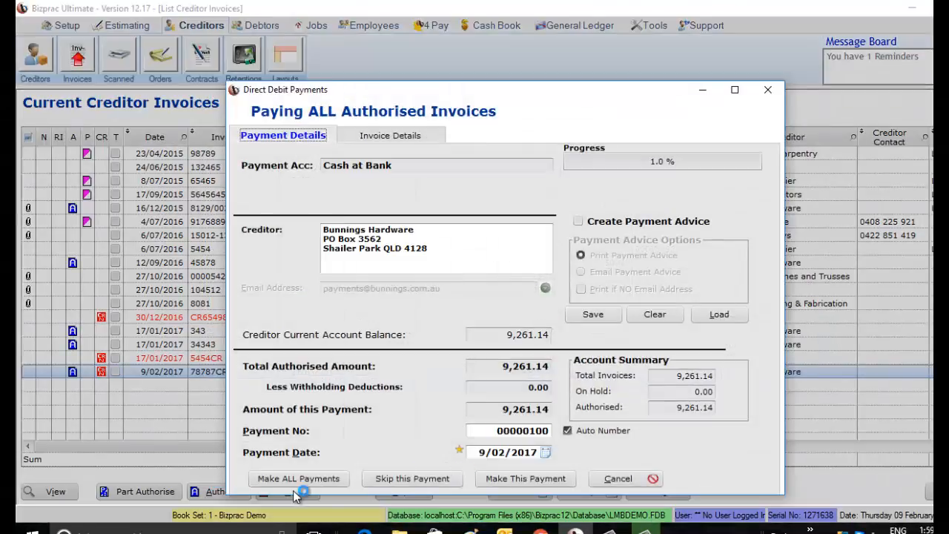
{"action": "left_click", "coordinate": [314, 477]}
{"action": "left_click", "coordinate": [463, 391]}
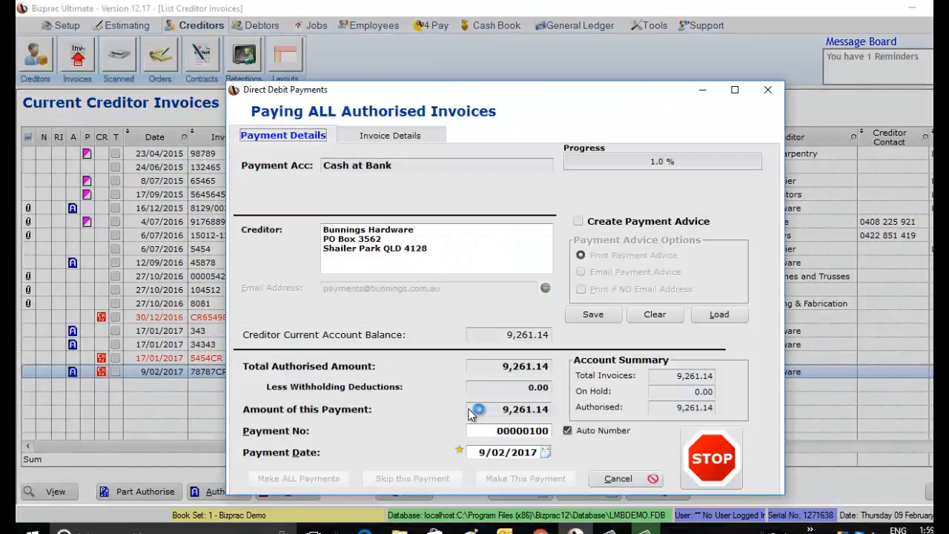
{"action": "left_click", "coordinate": [555, 470]}
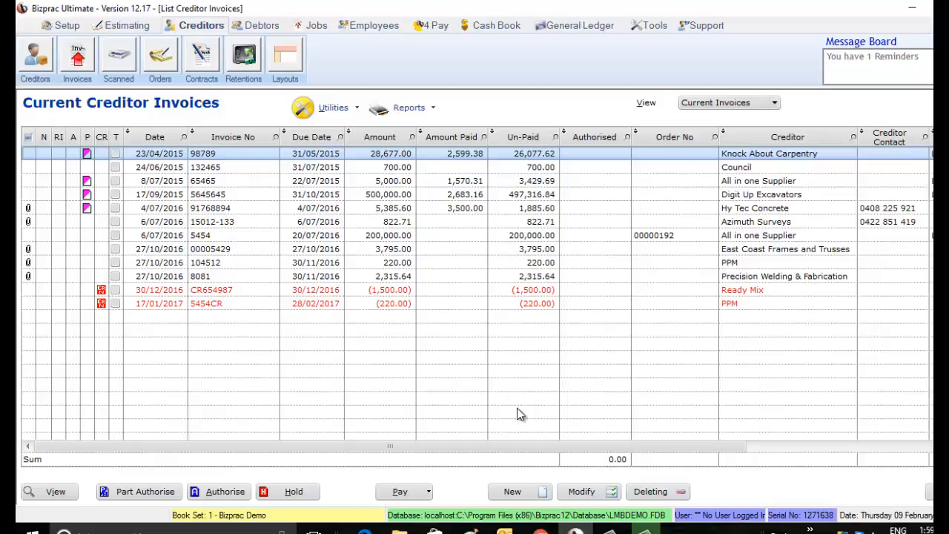
Sort the invoice list by creditor and authorise PPM's invoice 104512 together with its credit note 5454CR
{"action": "left_click", "coordinate": [524, 309]}
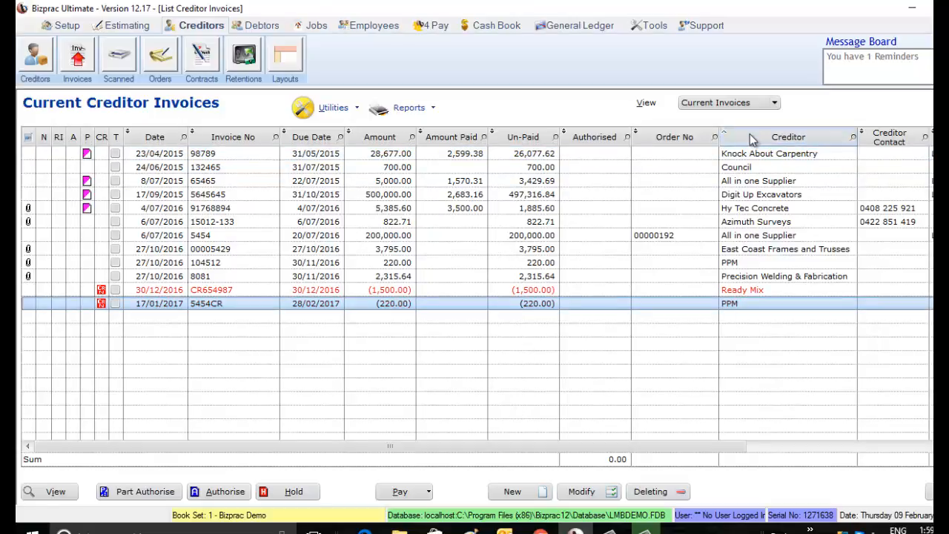
{"action": "left_click", "coordinate": [774, 138]}
{"action": "left_click", "coordinate": [594, 261]}
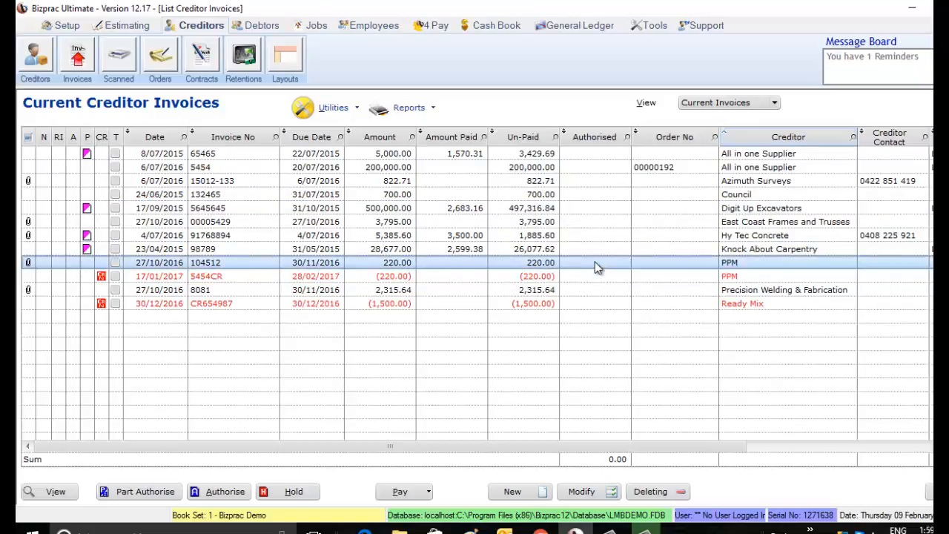
{"action": "left_click", "coordinate": [593, 276]}
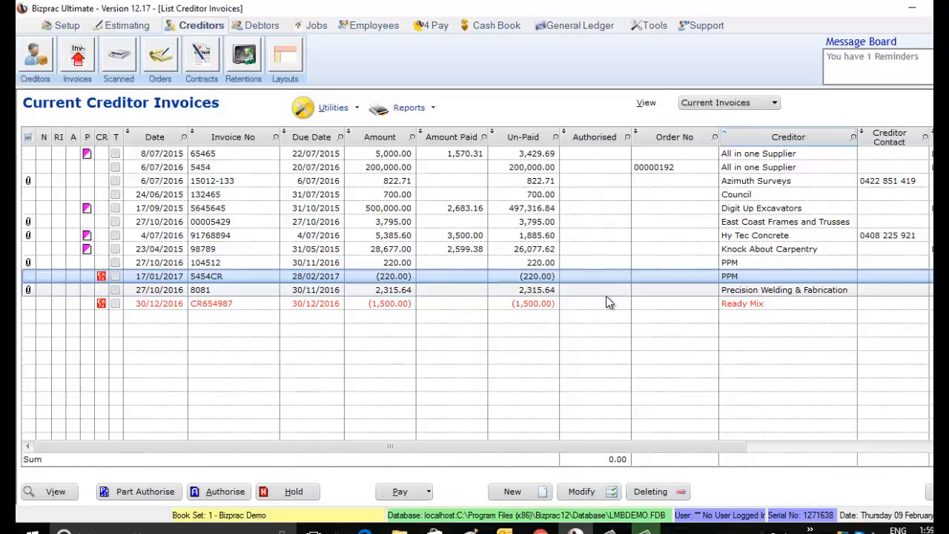
{"action": "left_click", "coordinate": [448, 265]}
{"action": "left_click", "coordinate": [409, 278], "text": "ctrl"}
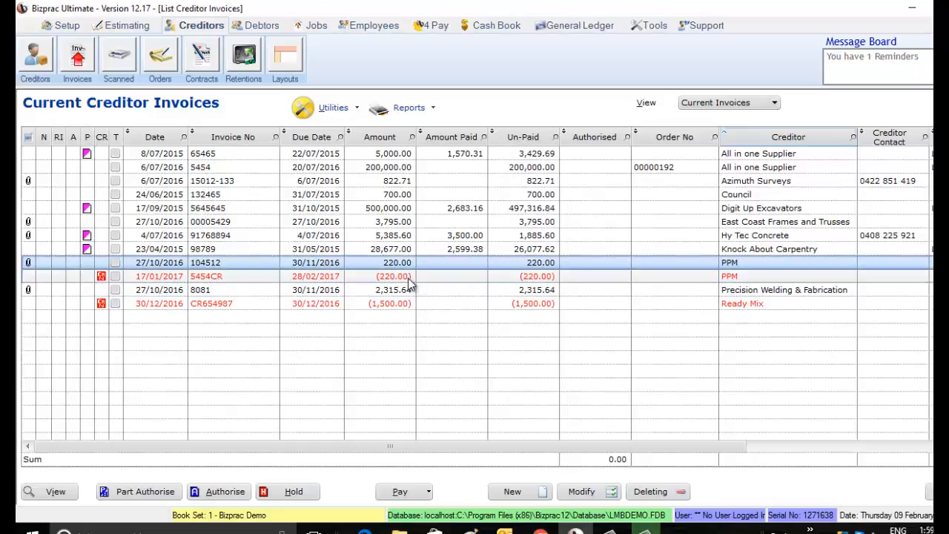
{"action": "left_click", "coordinate": [223, 491]}
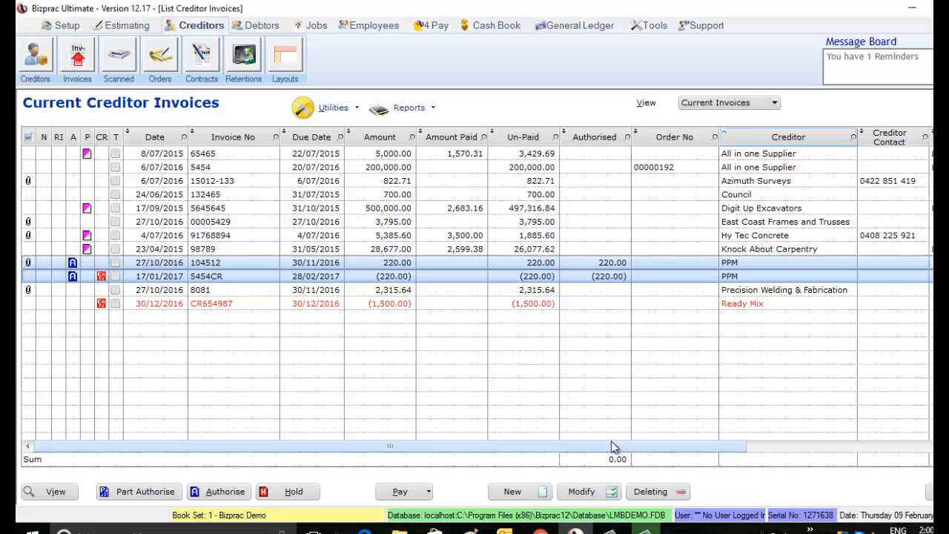
Pay all authorised PPM invoices from Cash at Bank without payment advice, making this payment dated 9/02/2017
{"action": "left_click", "coordinate": [426, 492]}
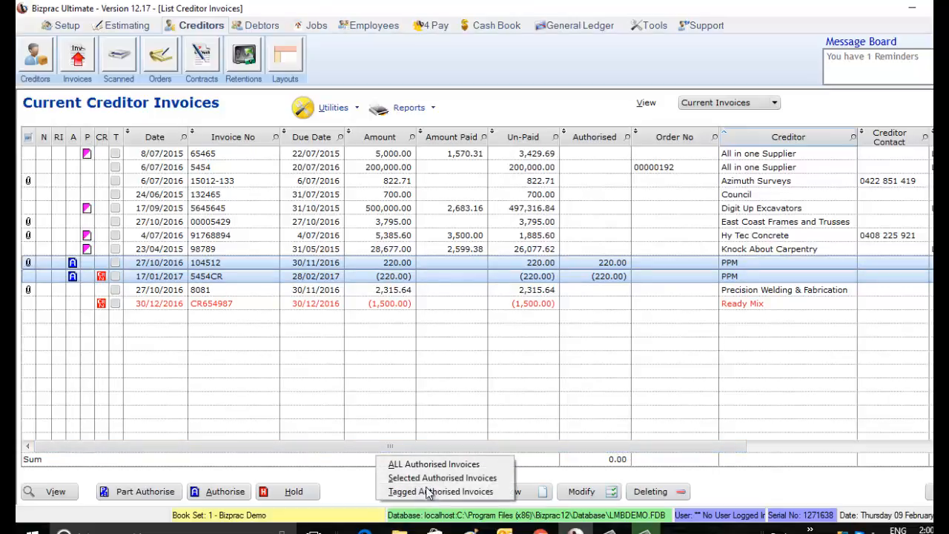
{"action": "left_click", "coordinate": [415, 464]}
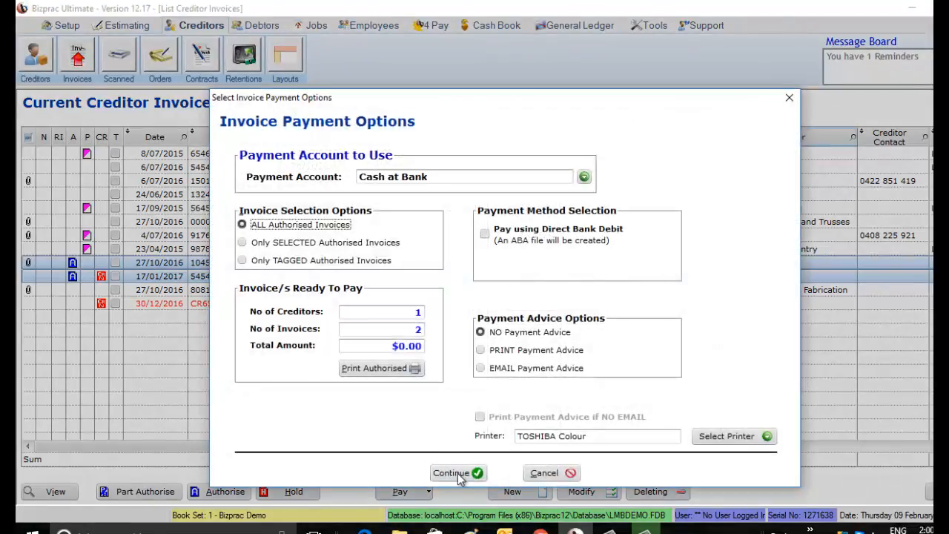
{"action": "left_click", "coordinate": [458, 476]}
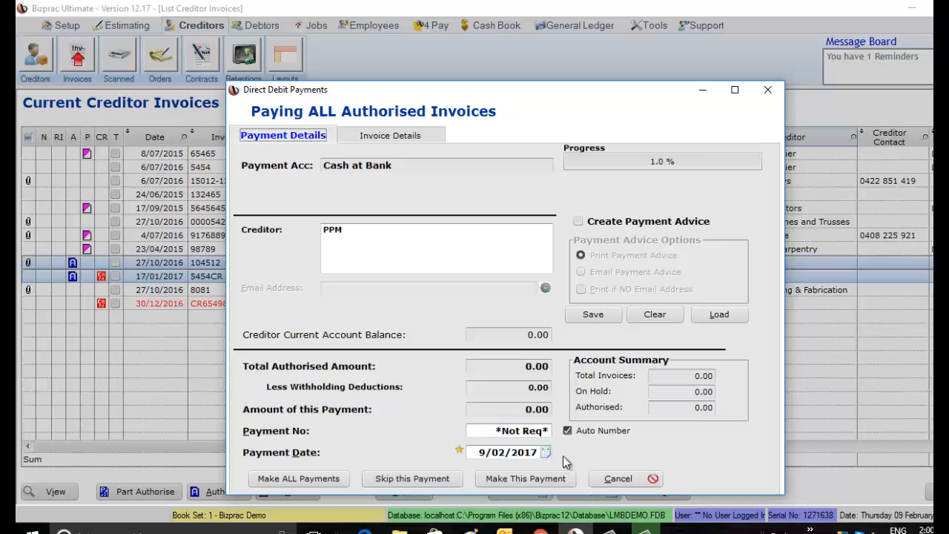
{"action": "left_click", "coordinate": [561, 478]}
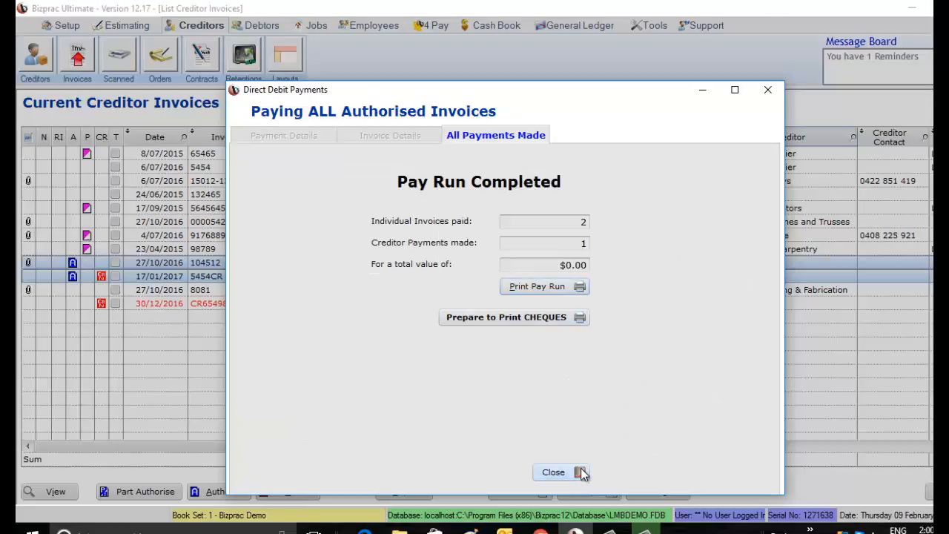
{"action": "left_click", "coordinate": [579, 472]}
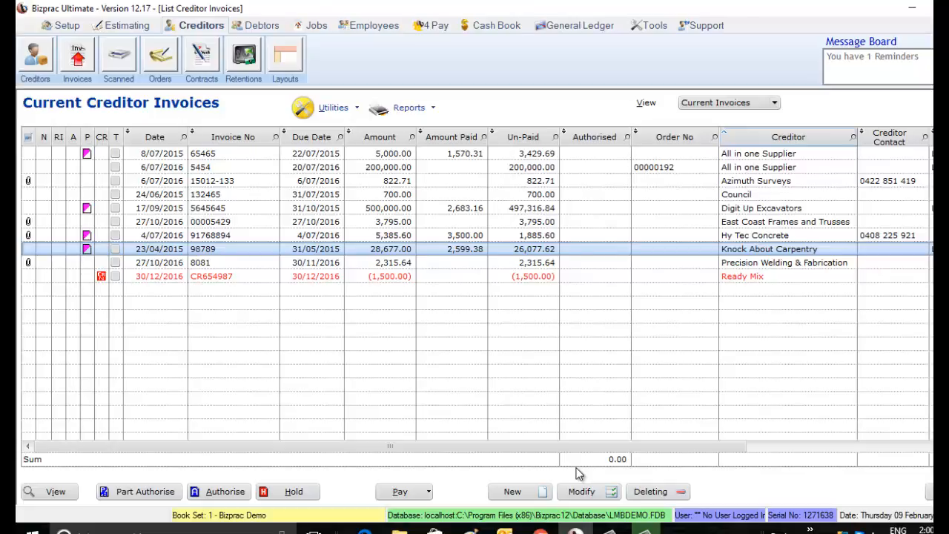
Create a refund for Ready Mix's credit note CR654987, deposited to NAB Chq Account and dated 9/02/2017
{"action": "left_click", "coordinate": [604, 277]}
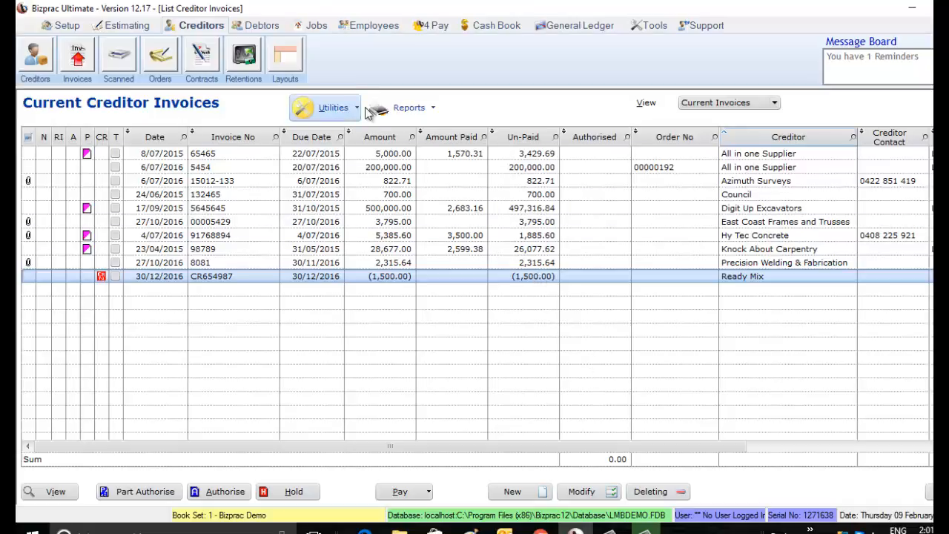
{"action": "left_click", "coordinate": [334, 107]}
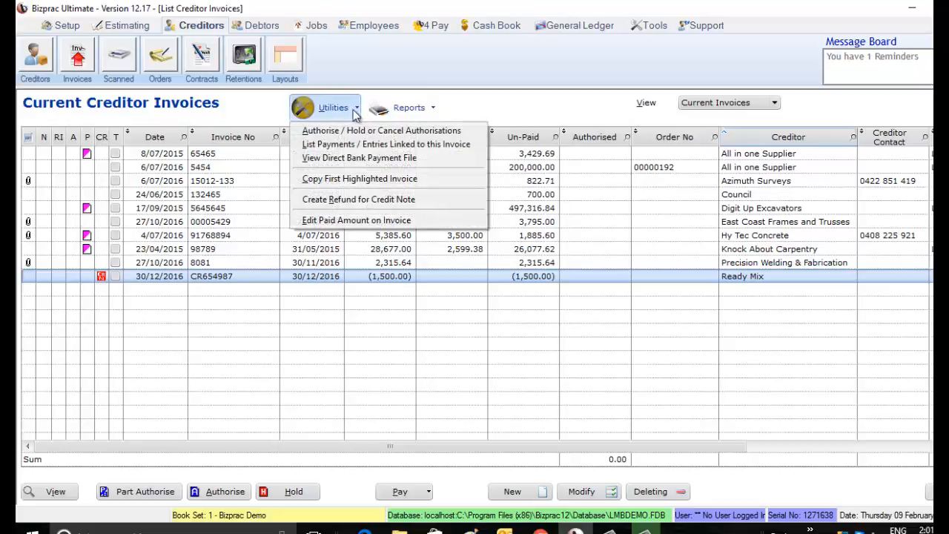
{"action": "left_click", "coordinate": [335, 201]}
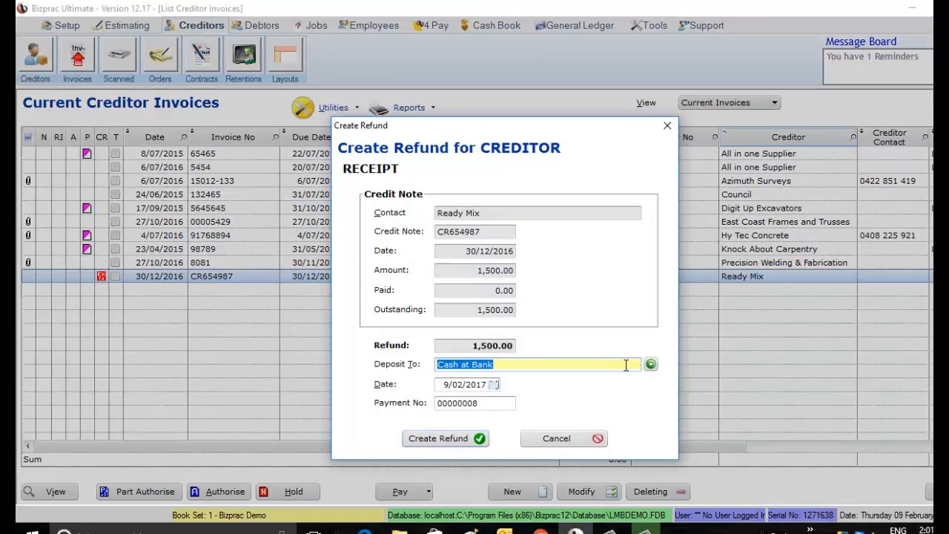
{"action": "left_click", "coordinate": [650, 365]}
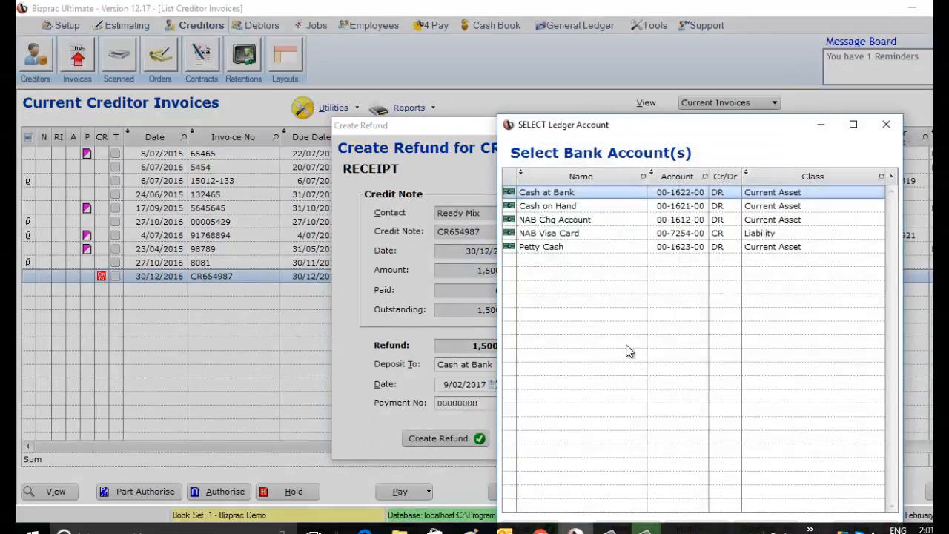
{"action": "left_click", "coordinate": [604, 220]}
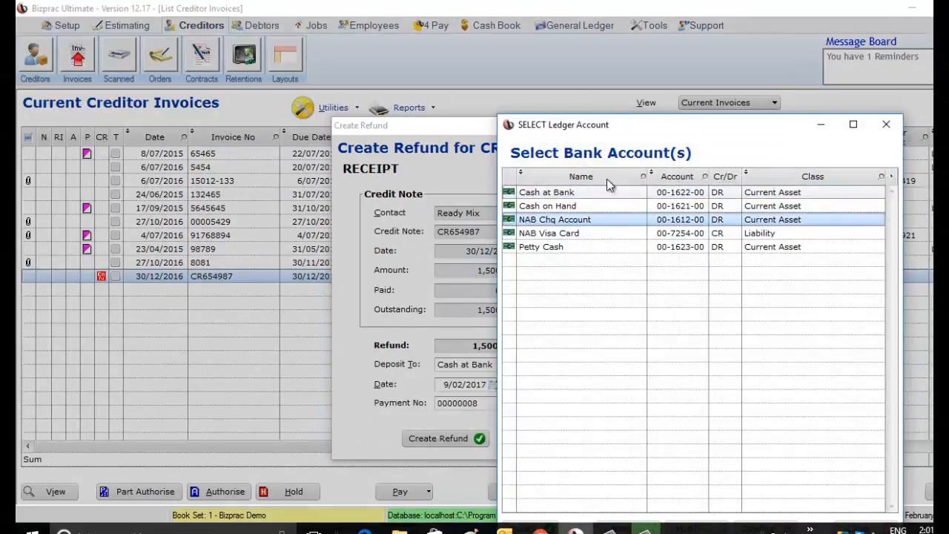
{"action": "double_click", "coordinate": [600, 224]}
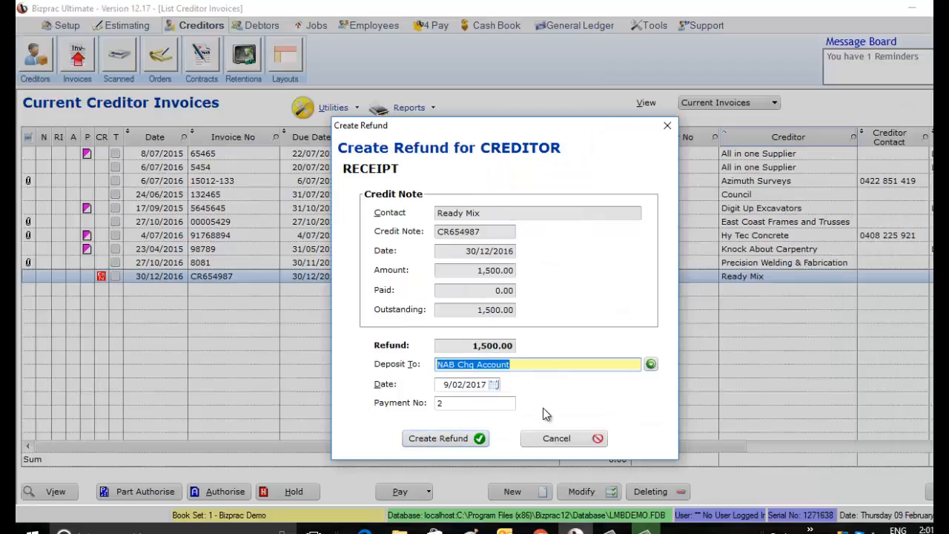
{"action": "left_click", "coordinate": [461, 438]}
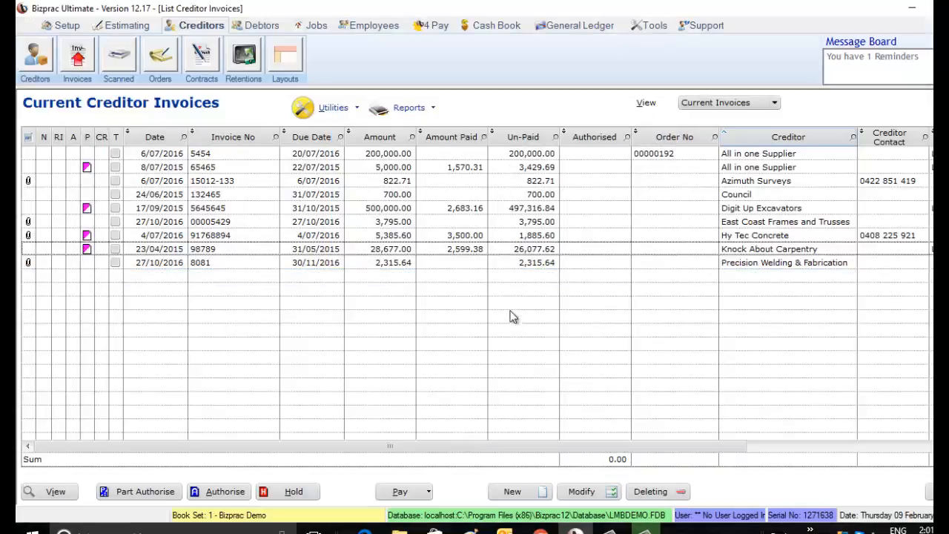
Leave the creditor invoice list, check the Cash Book's current receipts for the Ready Mix refund, and close the receipts list
{"action": "left_click", "coordinate": [523, 262]}
{"action": "key", "text": "Escape"}
{"action": "left_click", "coordinate": [503, 27]}
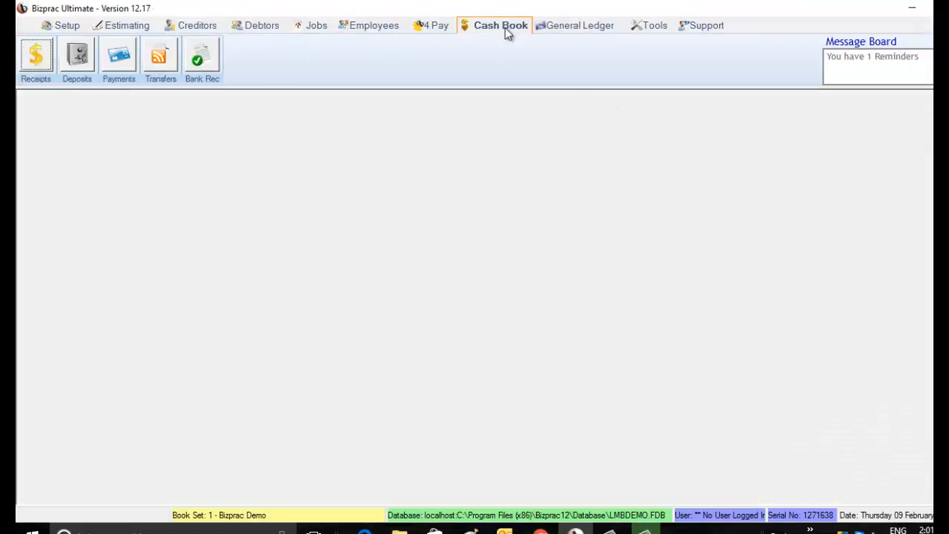
{"action": "left_click", "coordinate": [42, 62]}
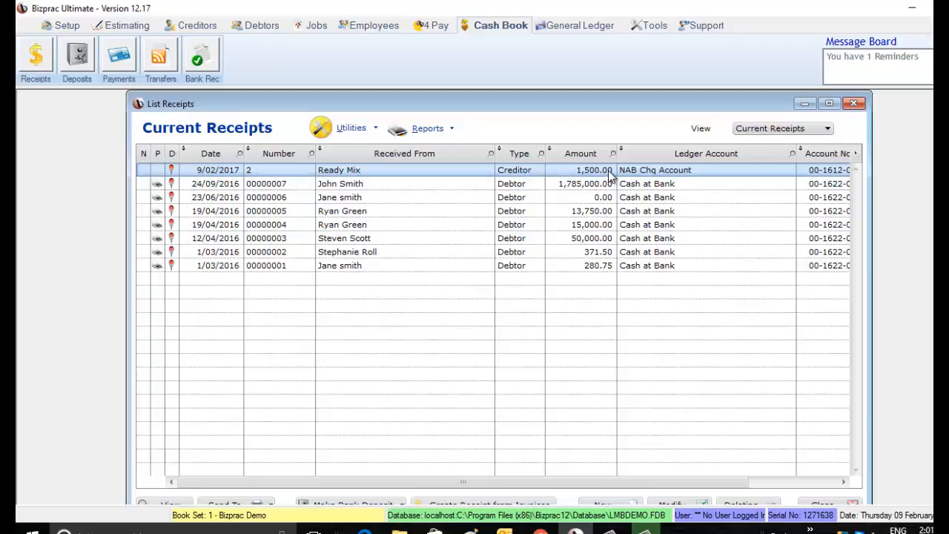
{"action": "left_click", "coordinate": [854, 104]}
Reopen the current creditor invoices list and look over the utilities available for invoices and credit notes
{"action": "left_click", "coordinate": [205, 28]}
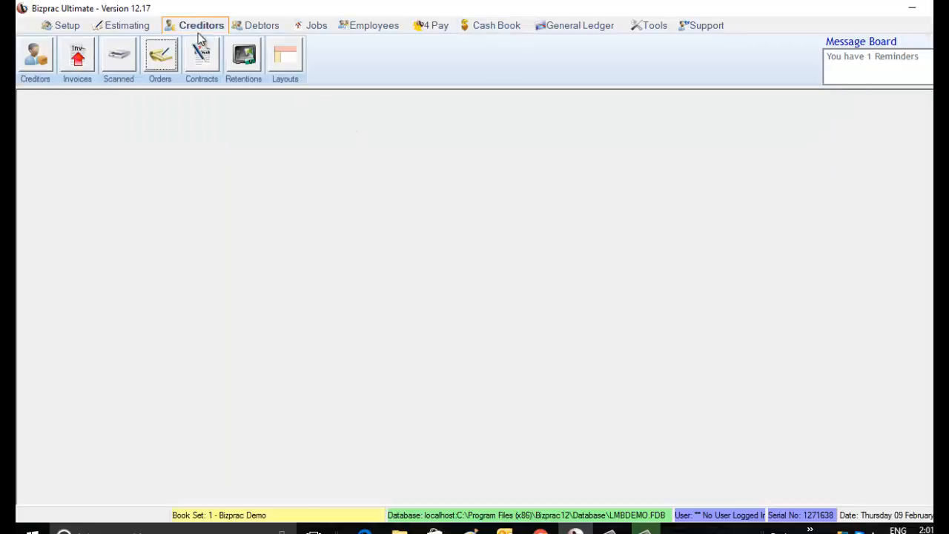
{"action": "left_click", "coordinate": [79, 60]}
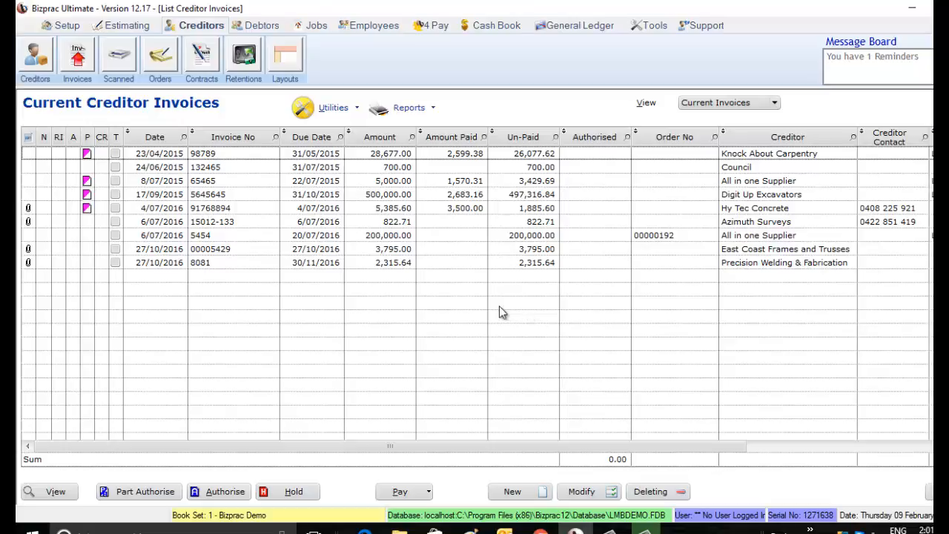
{"action": "left_click", "coordinate": [356, 110]}
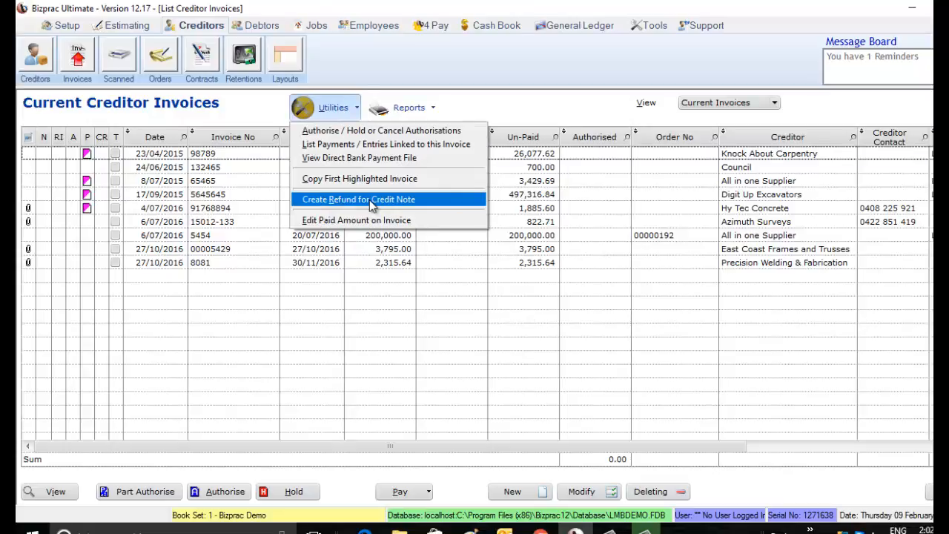
{"action": "left_click", "coordinate": [578, 269]}
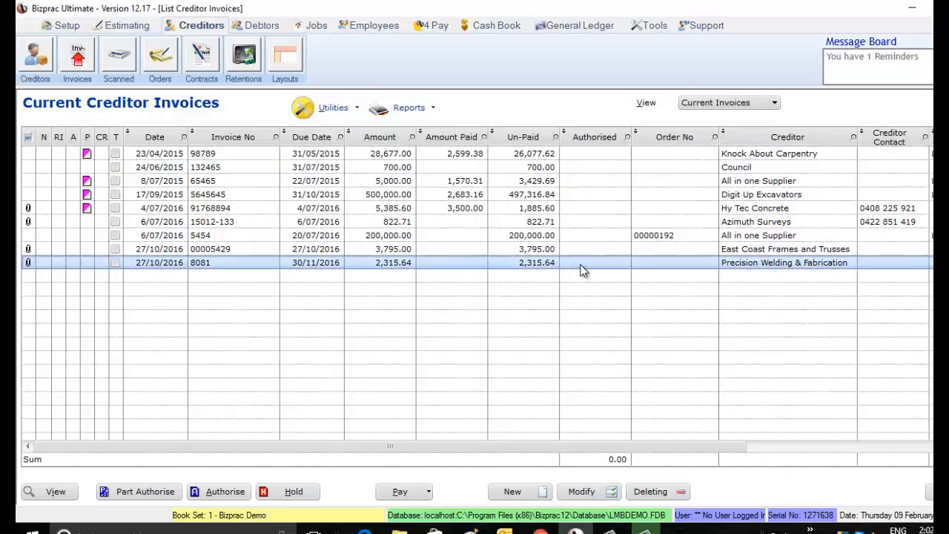